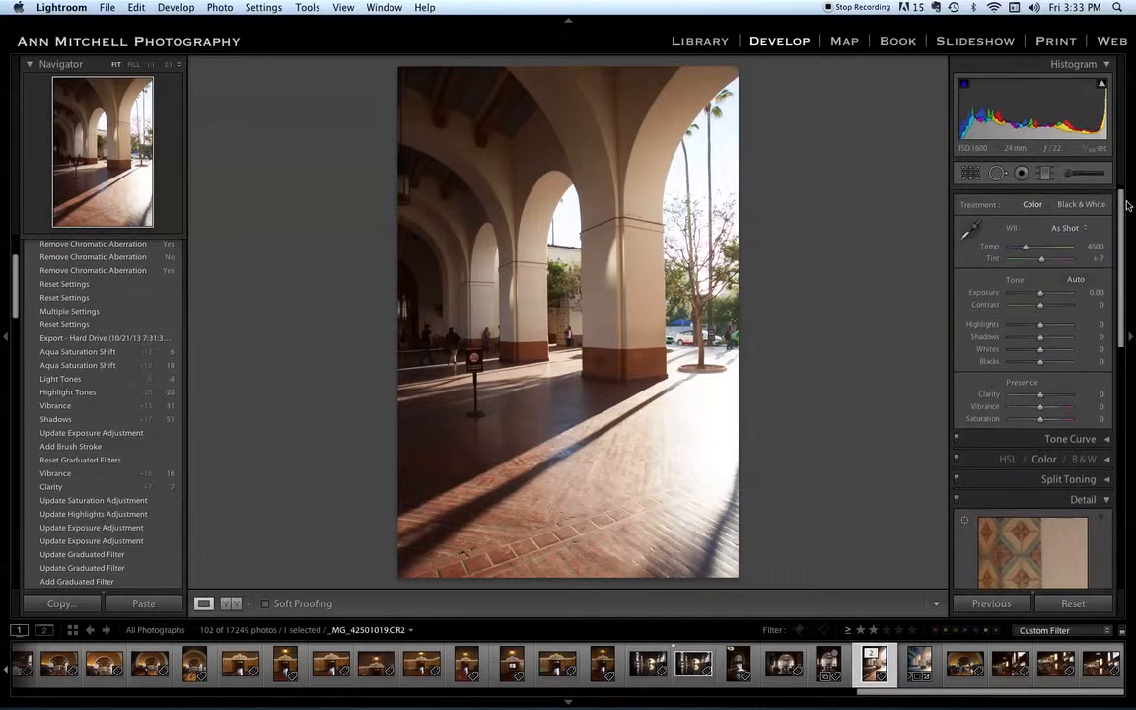
click(969, 242)
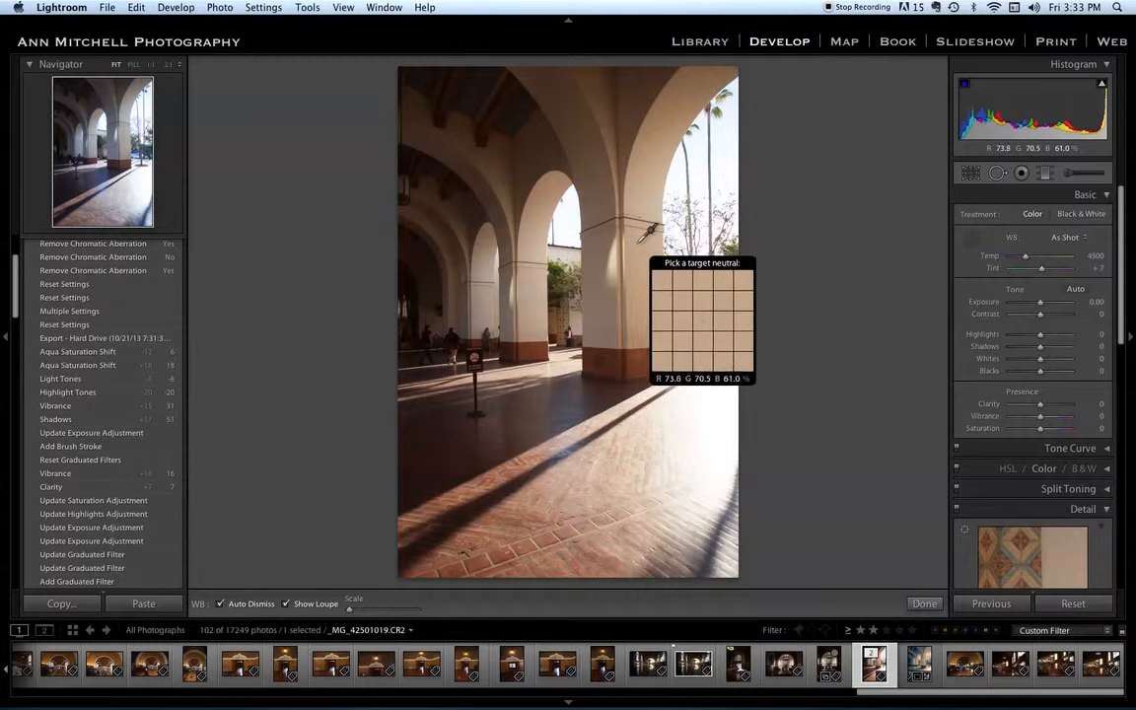
click(640, 248)
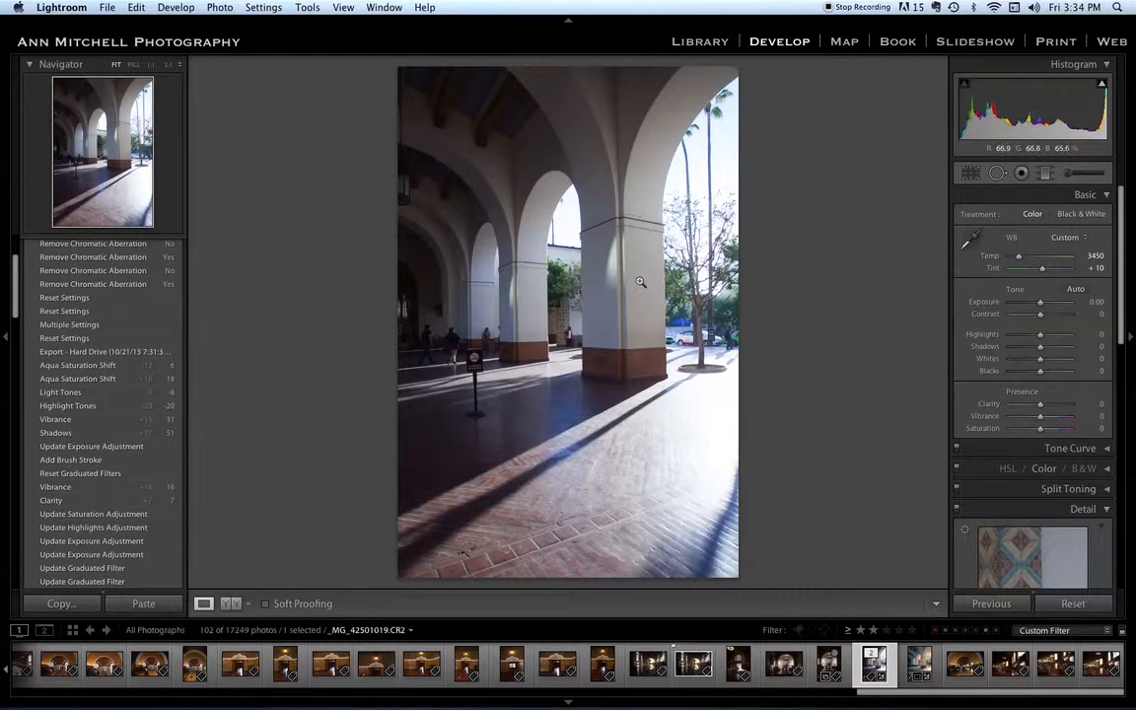
click(1073, 602)
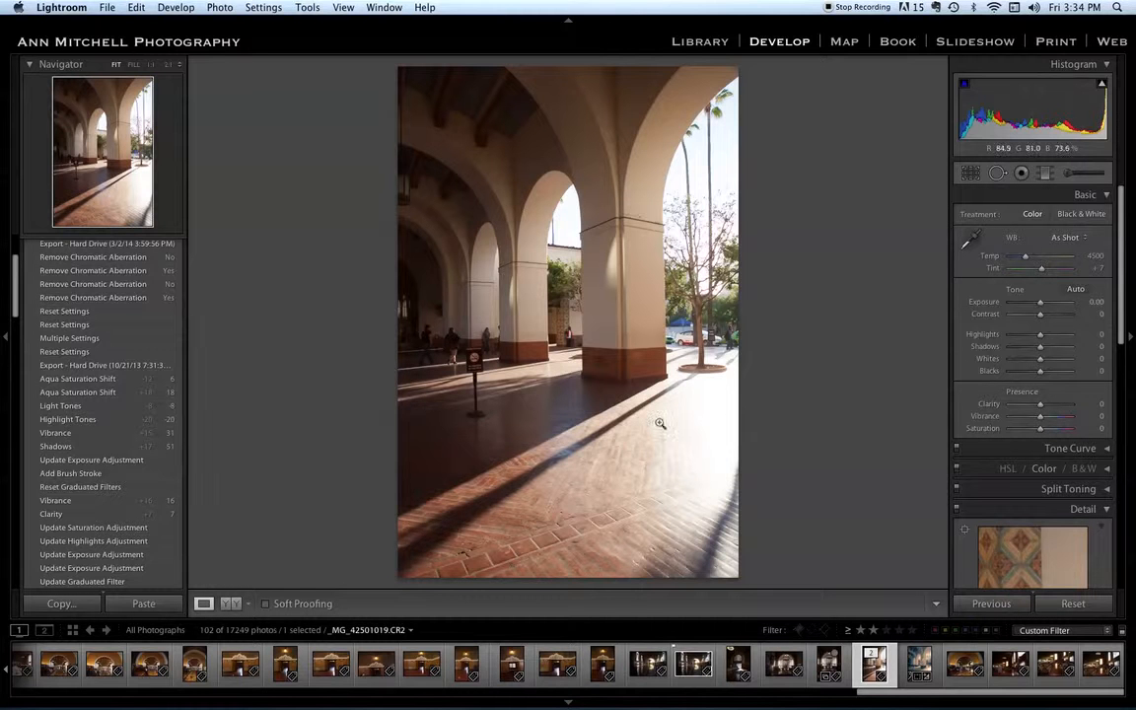
Sample the white balance from the pale wall beyond the middle arch, and set Highlights to -35 and Shadows to +76.
click(971, 240)
click(567, 256)
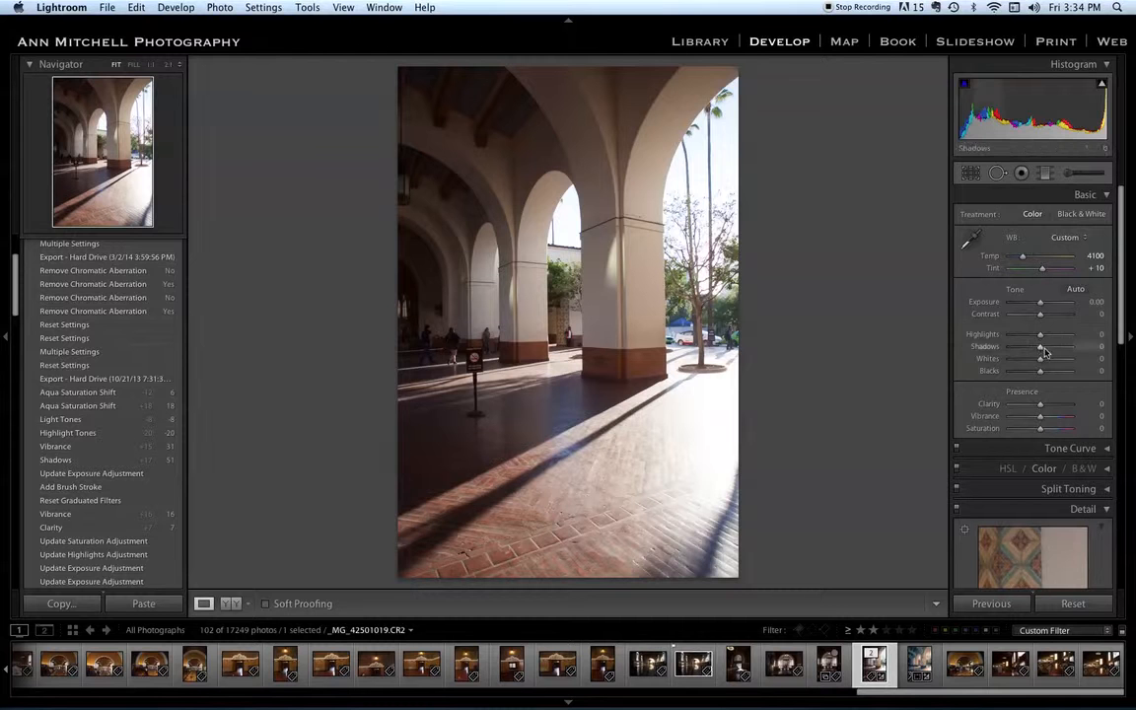
drag(1040, 352, 1005, 342)
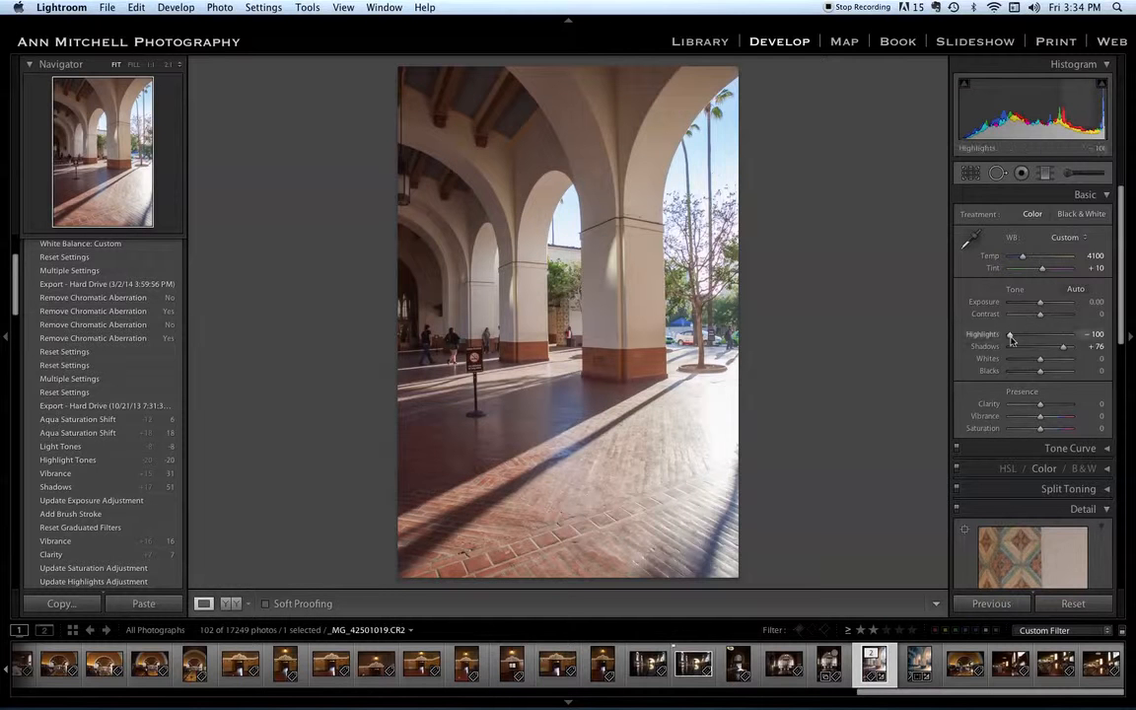
drag(1009, 334, 1029, 334)
Enable Remove Chromatic Aberration in the lens corrections, comparing it on and off on the foreground brick edges at 2:1.
drag(1122, 342, 1125, 537)
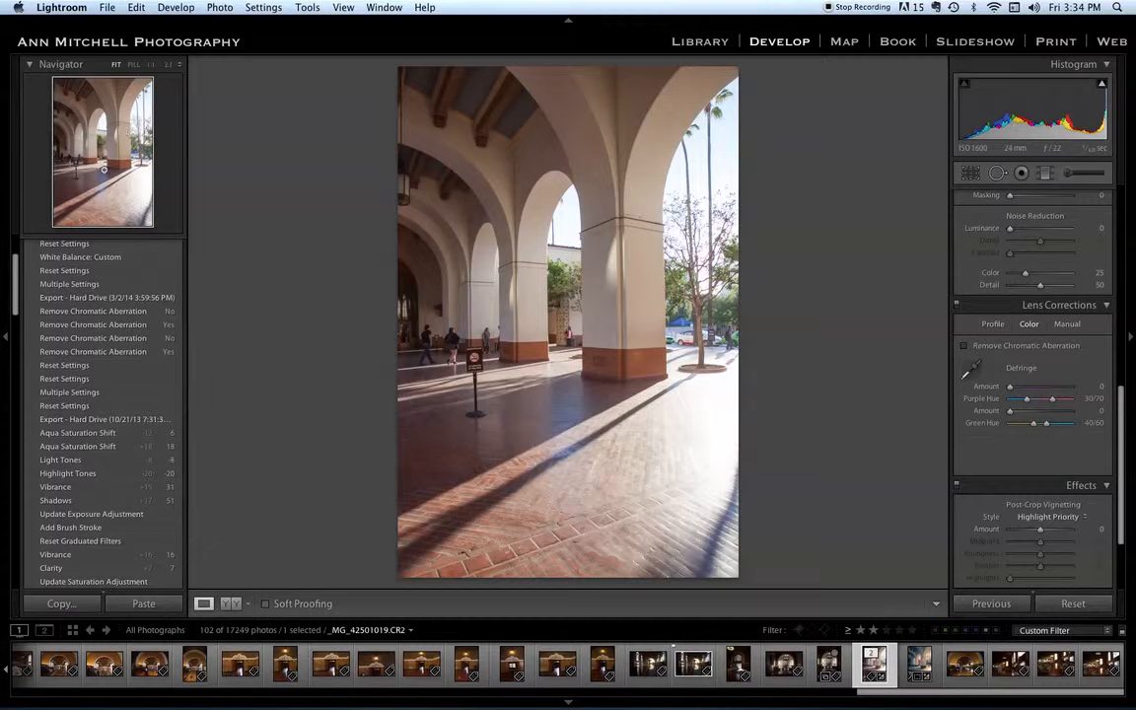
click(79, 215)
drag(79, 215, 73, 214)
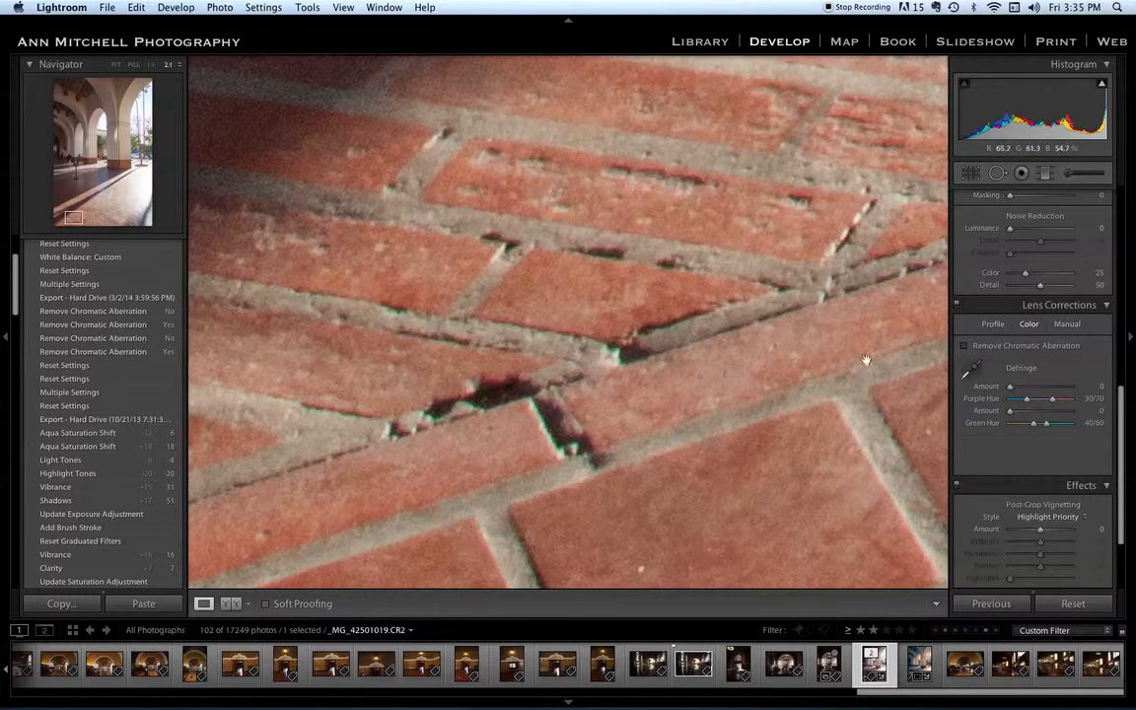
click(994, 326)
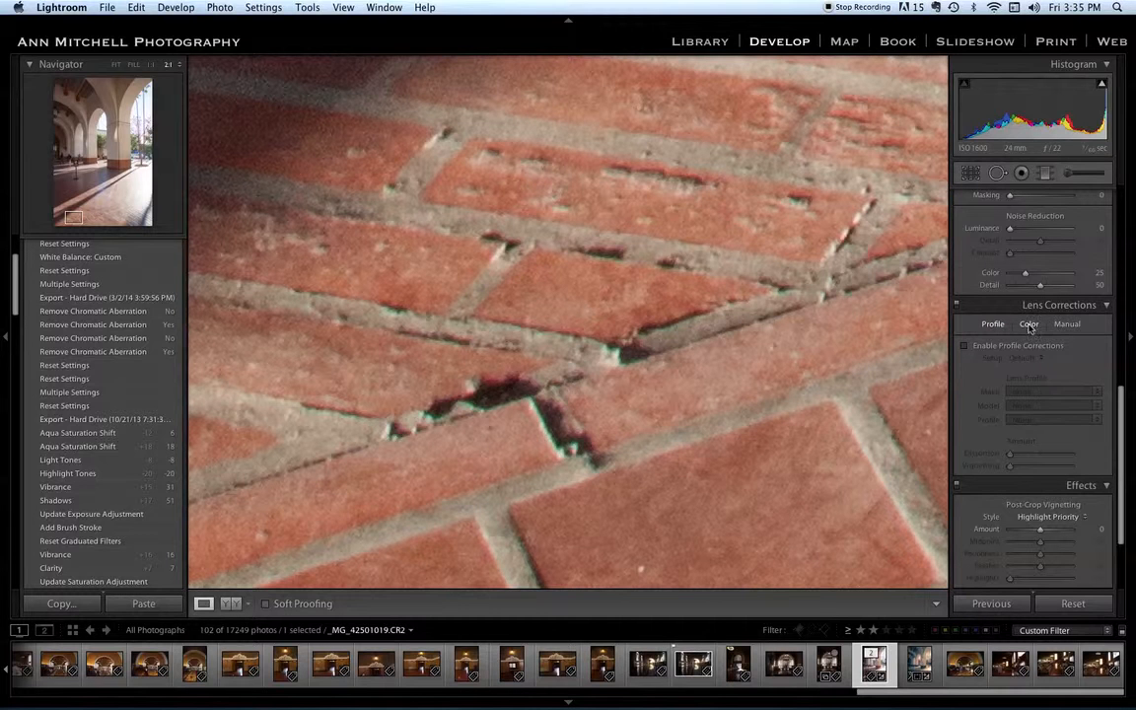
click(1029, 325)
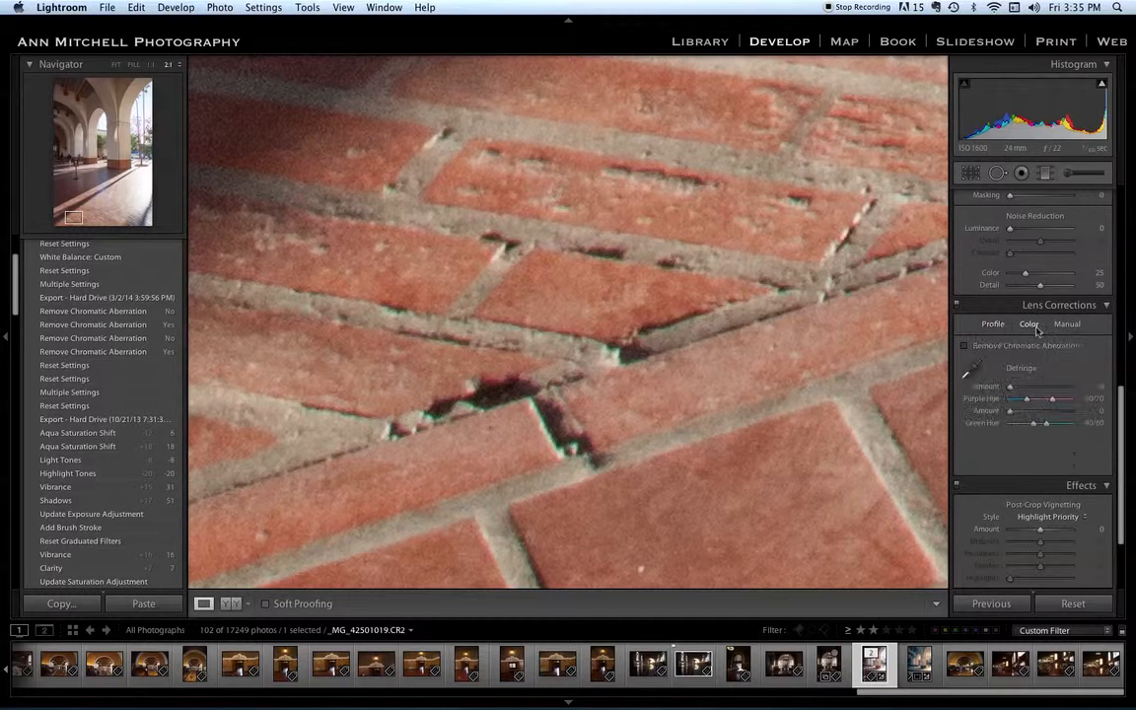
click(966, 346)
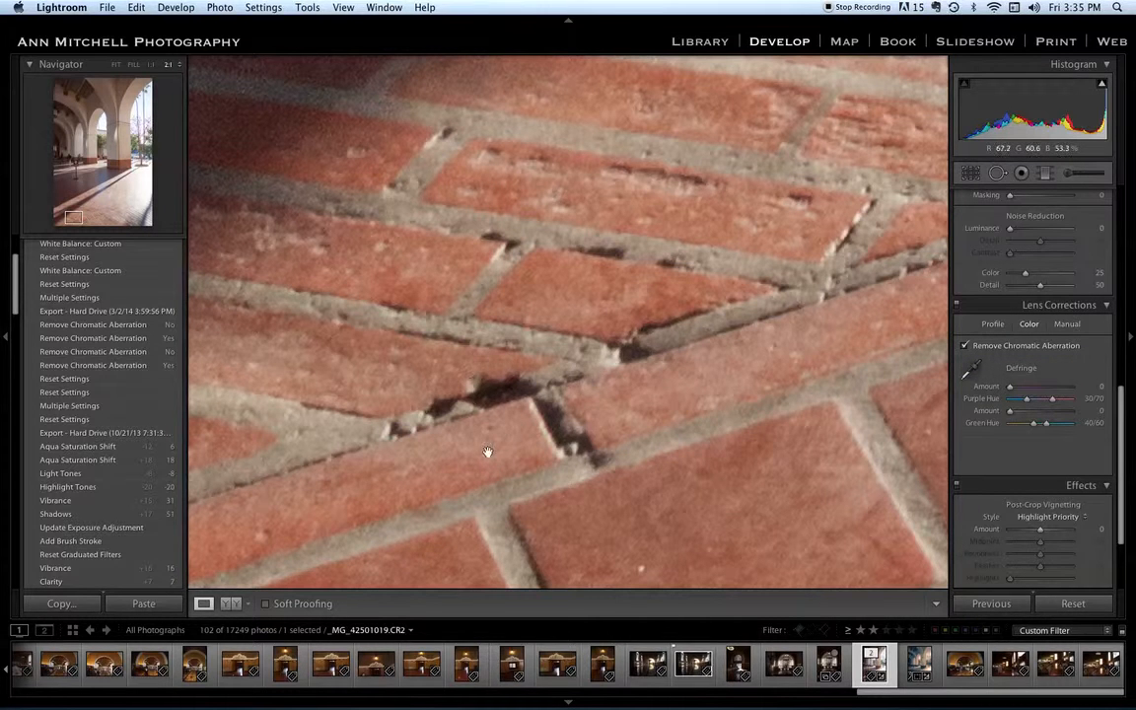
click(964, 347)
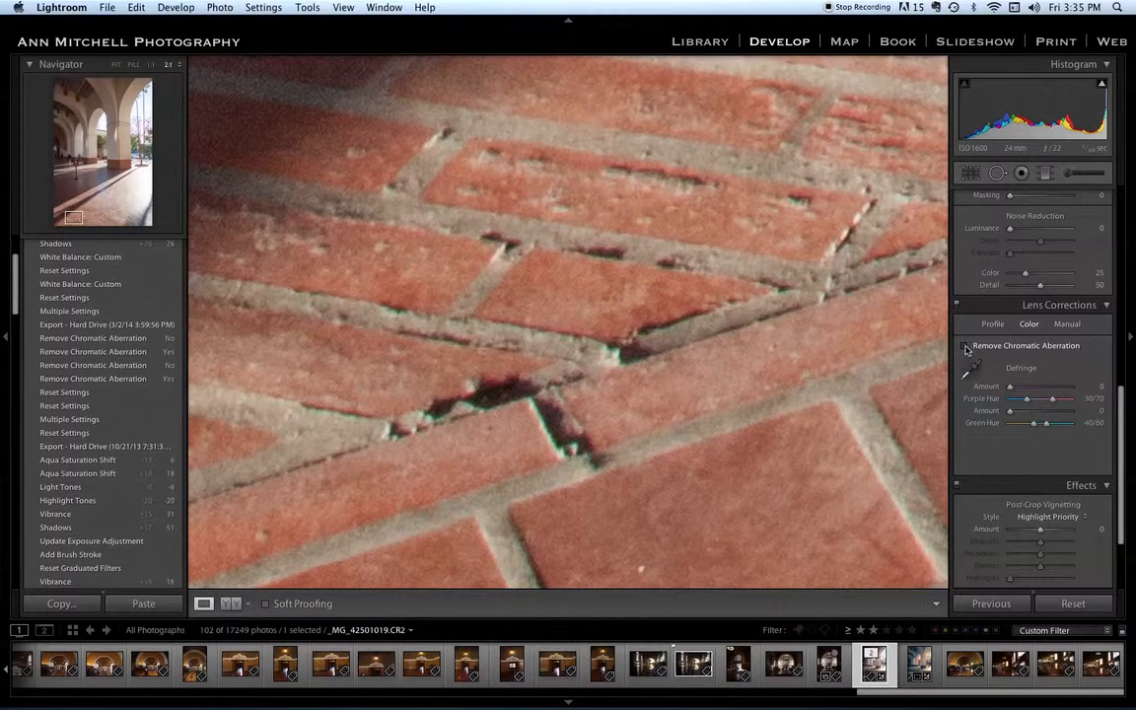
click(964, 347)
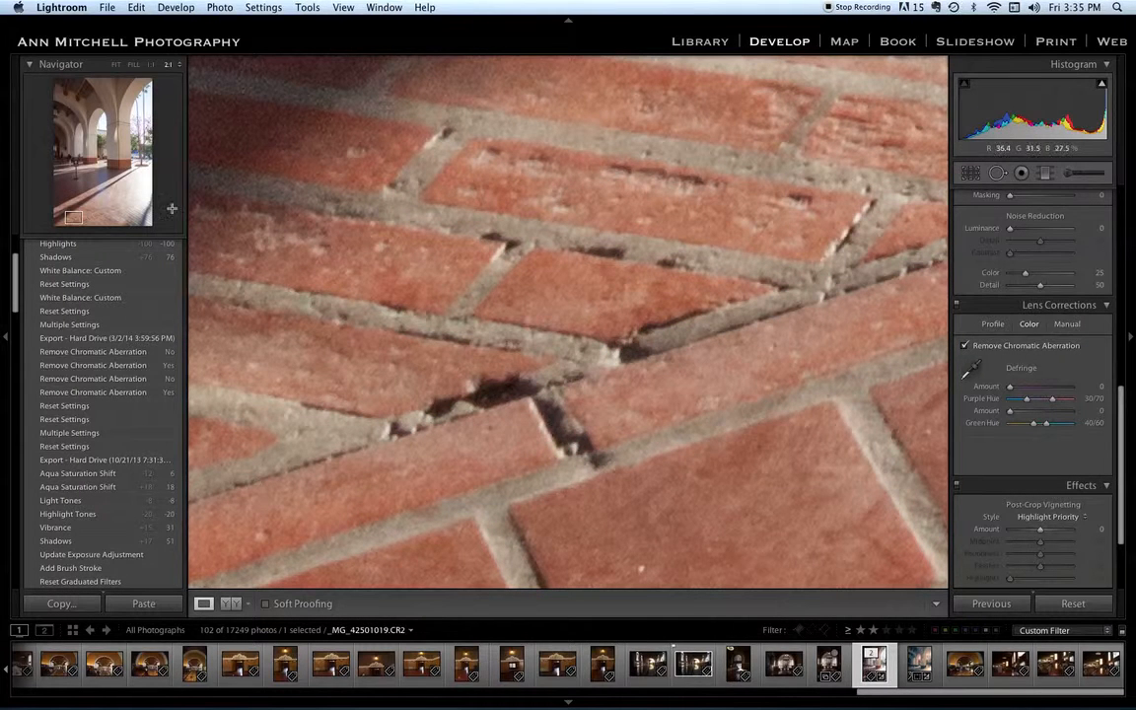
Defringe the palm trunk's edge at 3:1 by sampling its fringe color, with purple Amount 6, and return to the fitted view.
drag(73, 216, 77, 209)
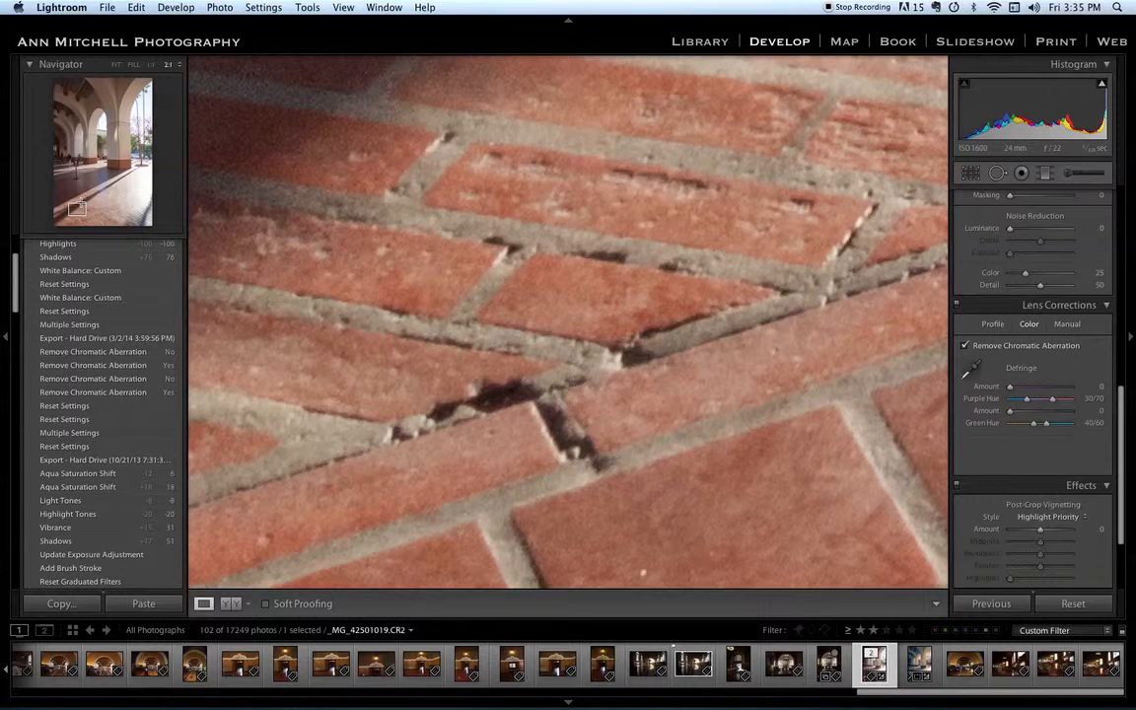
click(102, 171)
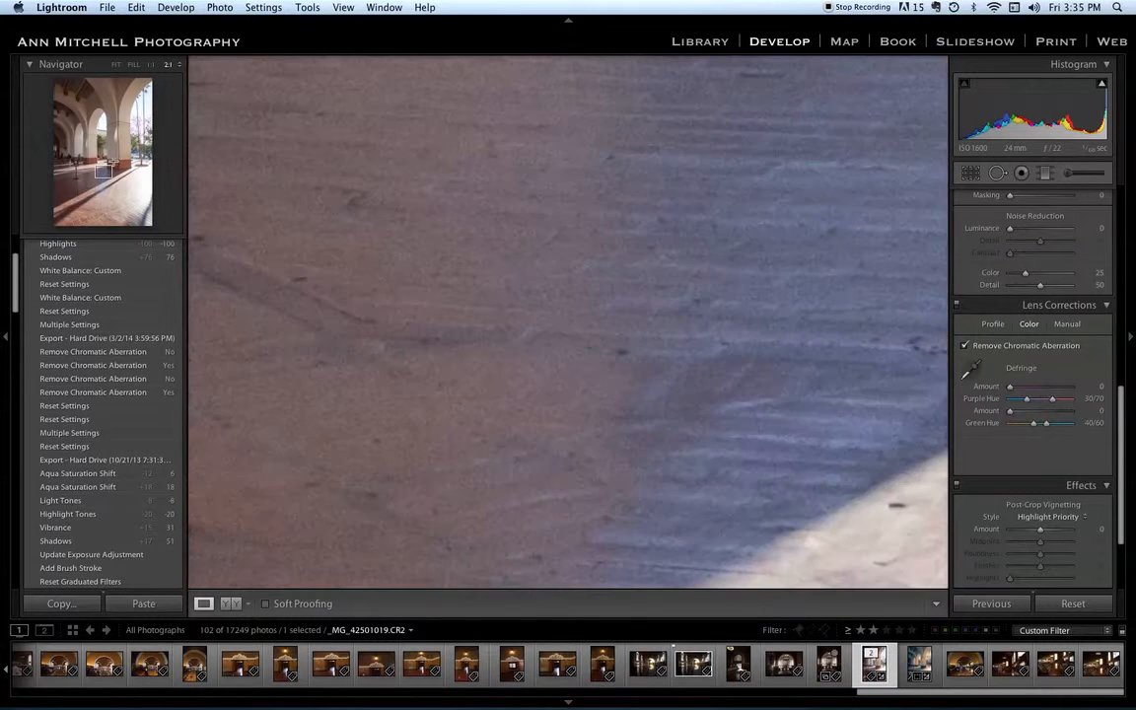
drag(122, 146, 138, 111)
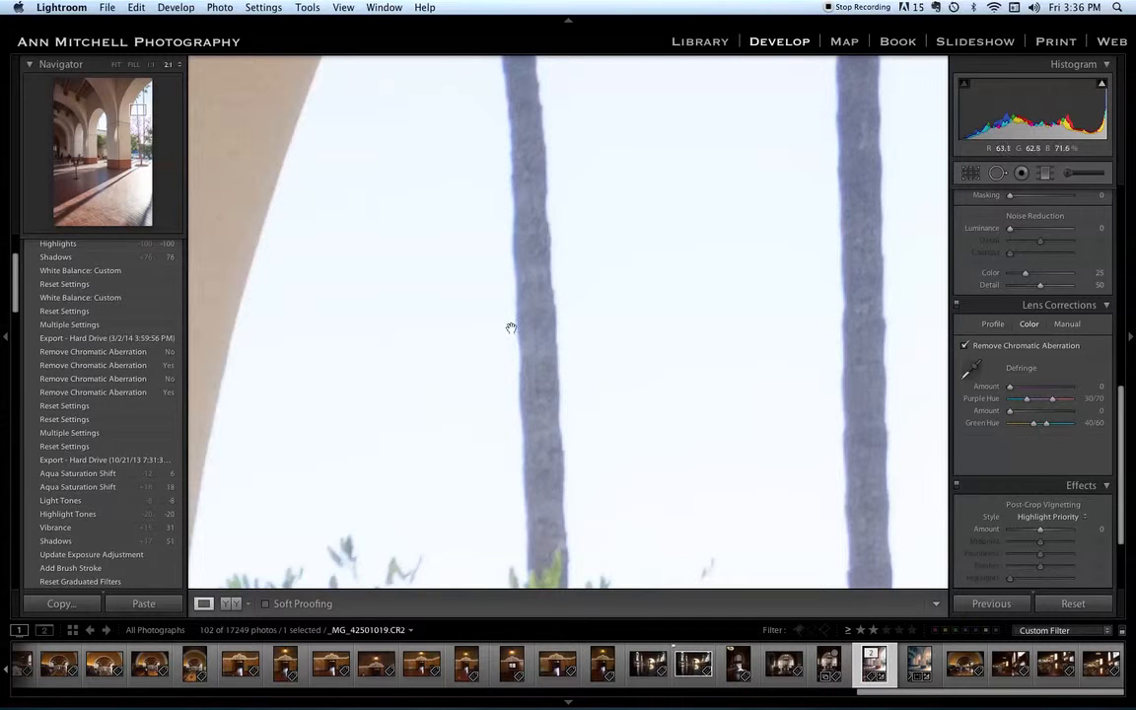
click(178, 65)
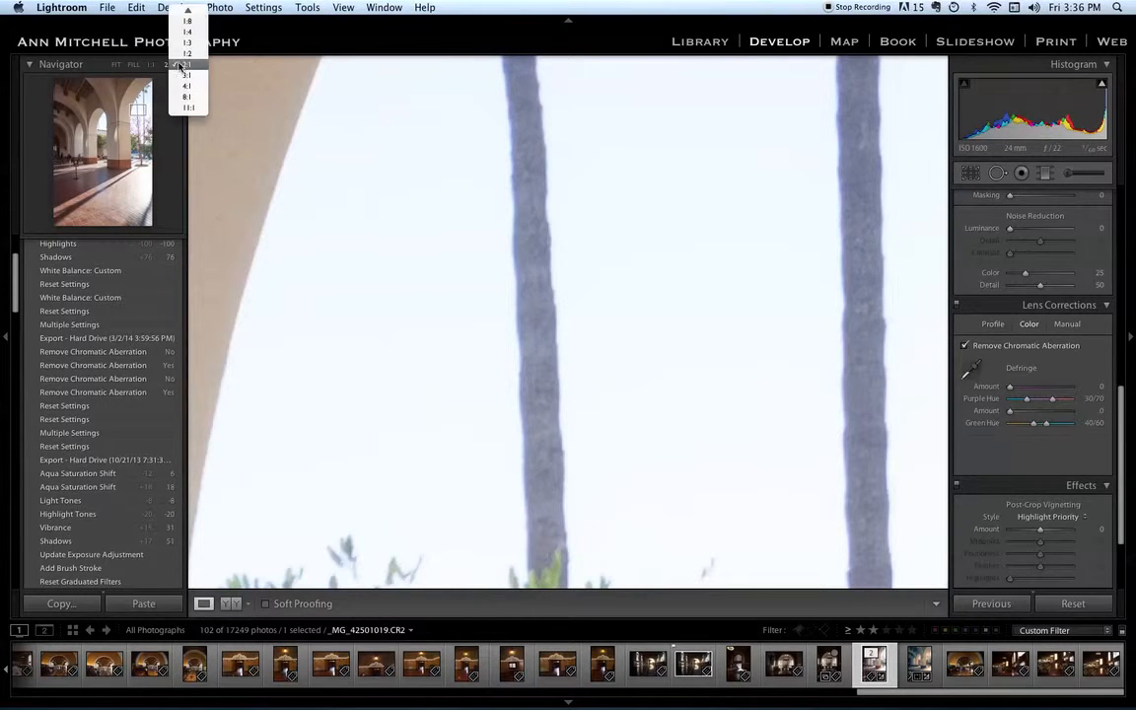
click(175, 76)
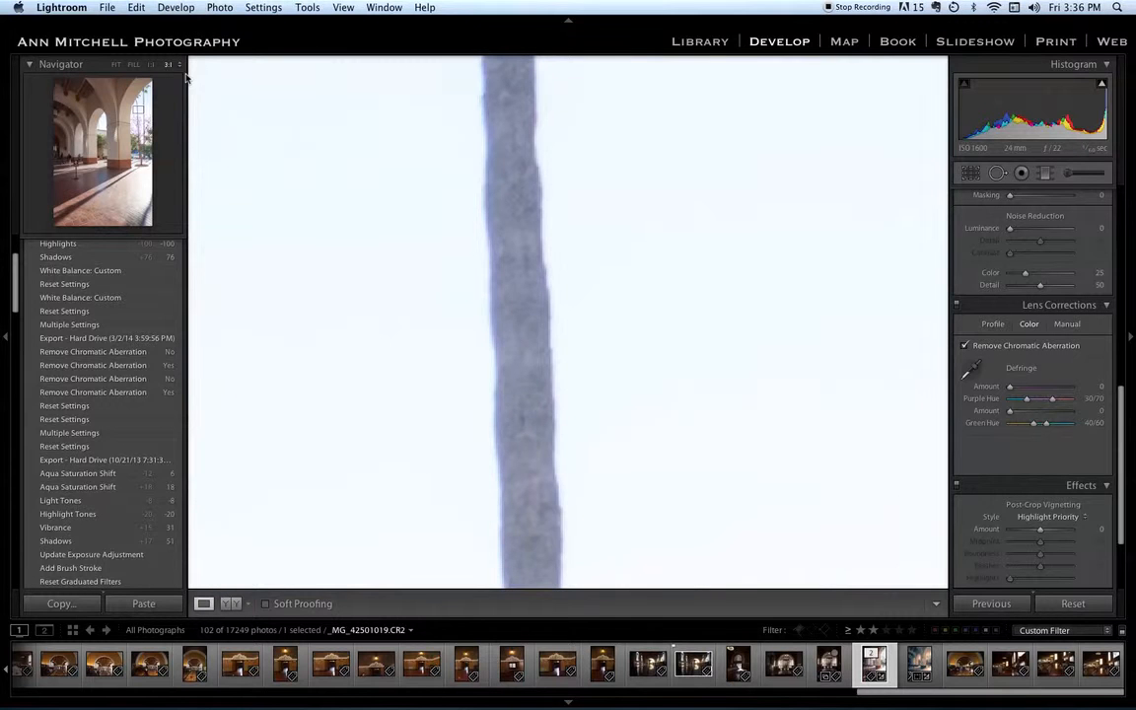
click(970, 371)
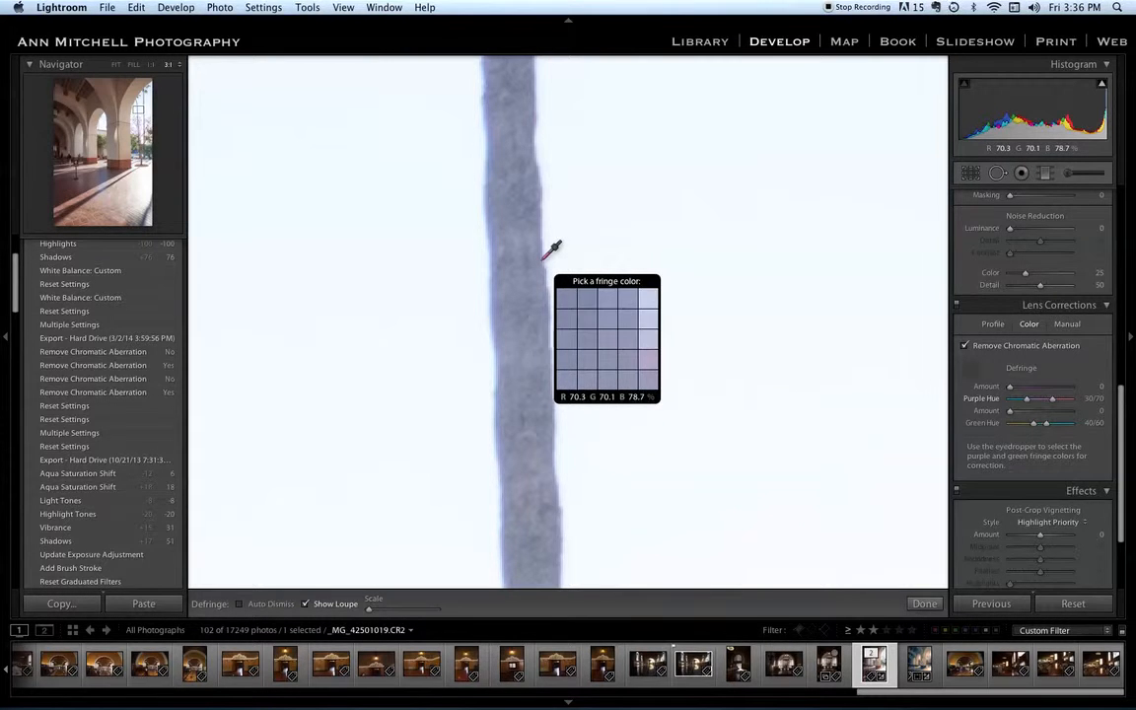
click(541, 258)
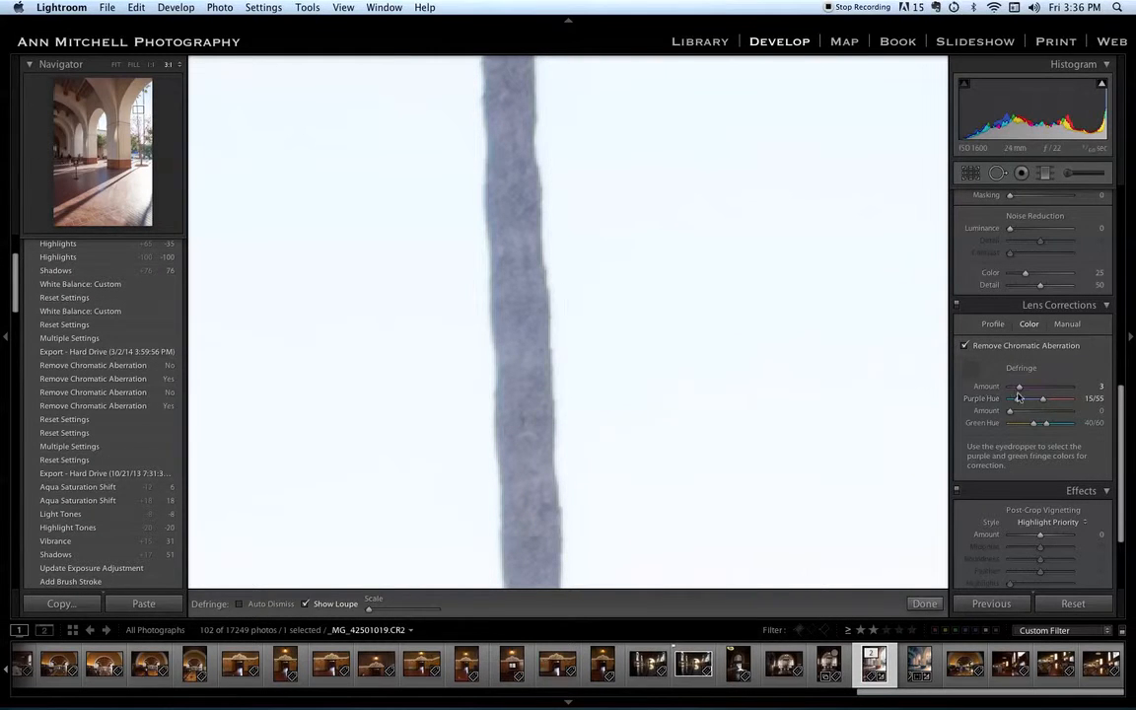
mouse_move(1019, 390)
mouse_down()
mouse_move(1040, 393)
mouse_move(1025, 389)
mouse_up()
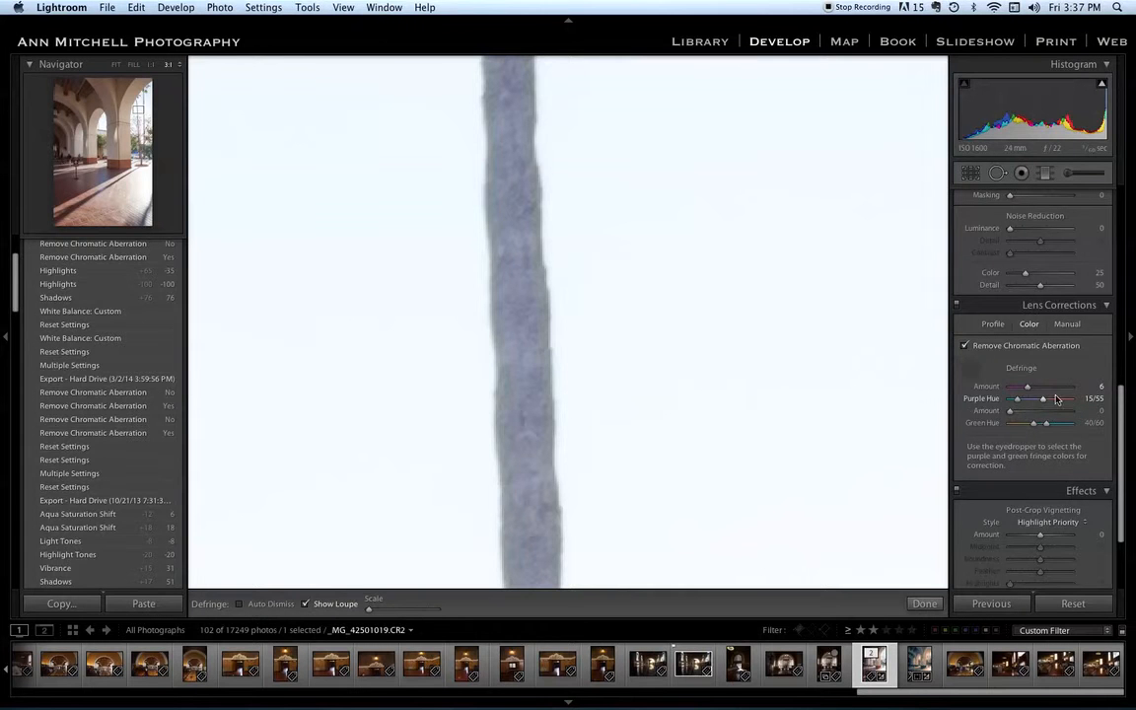
click(116, 65)
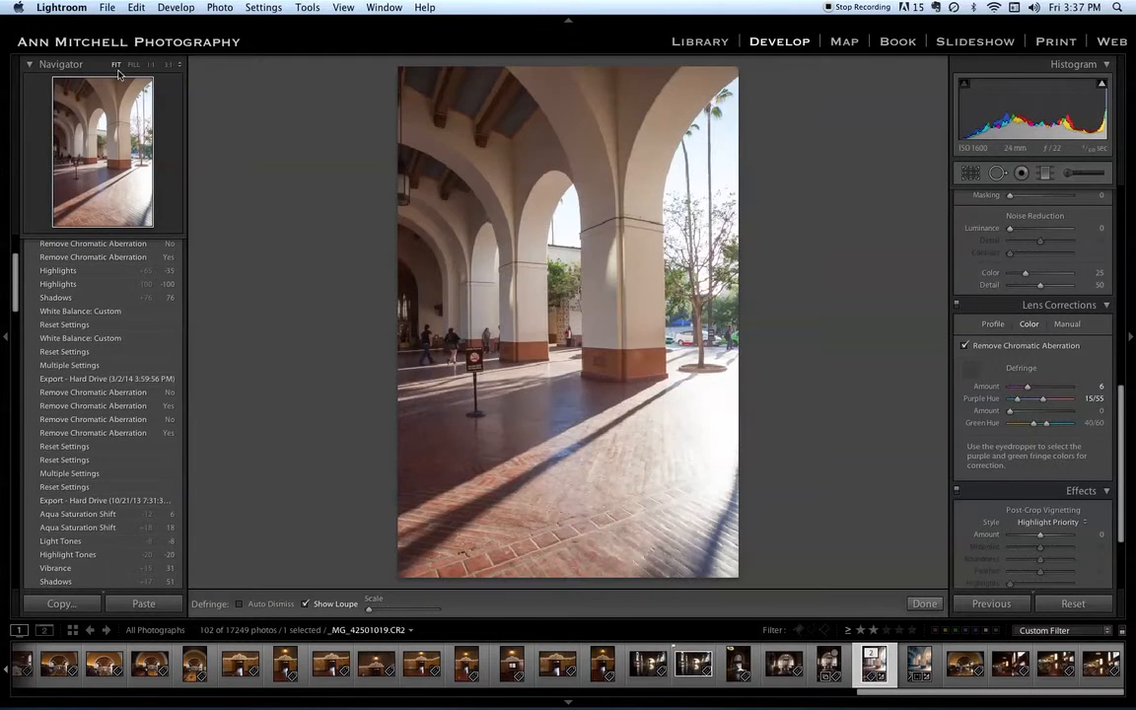
Enable lens profile corrections and set the manual Lens Vignetting amount to +3.
click(994, 325)
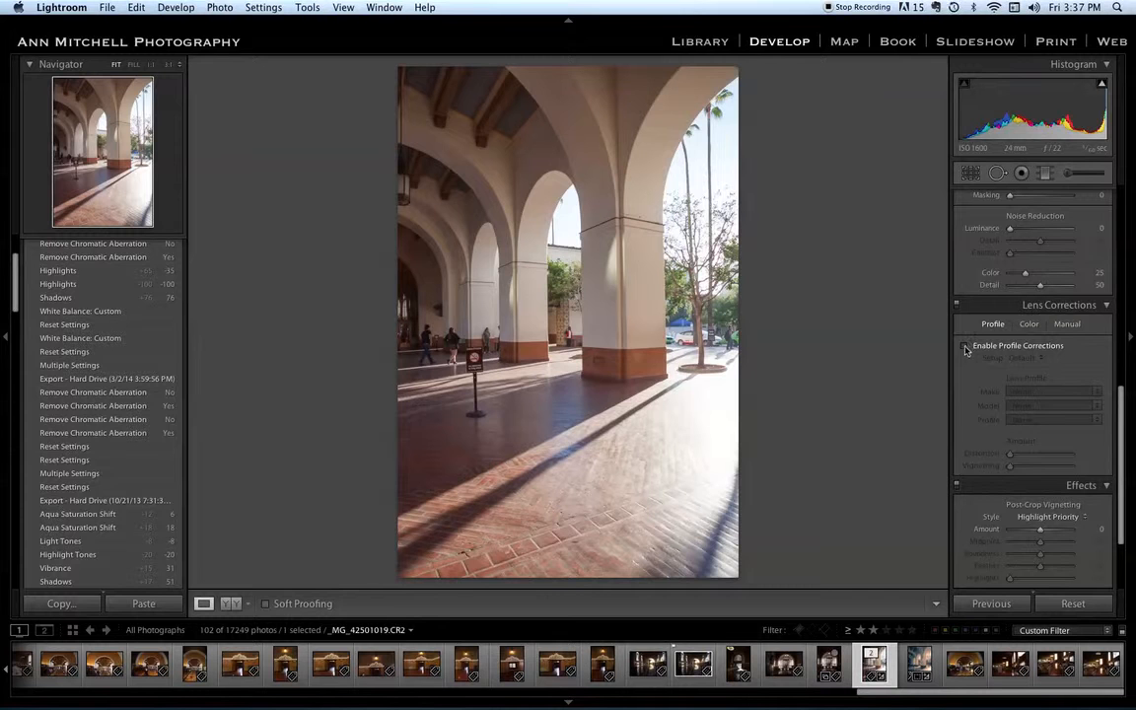
click(966, 347)
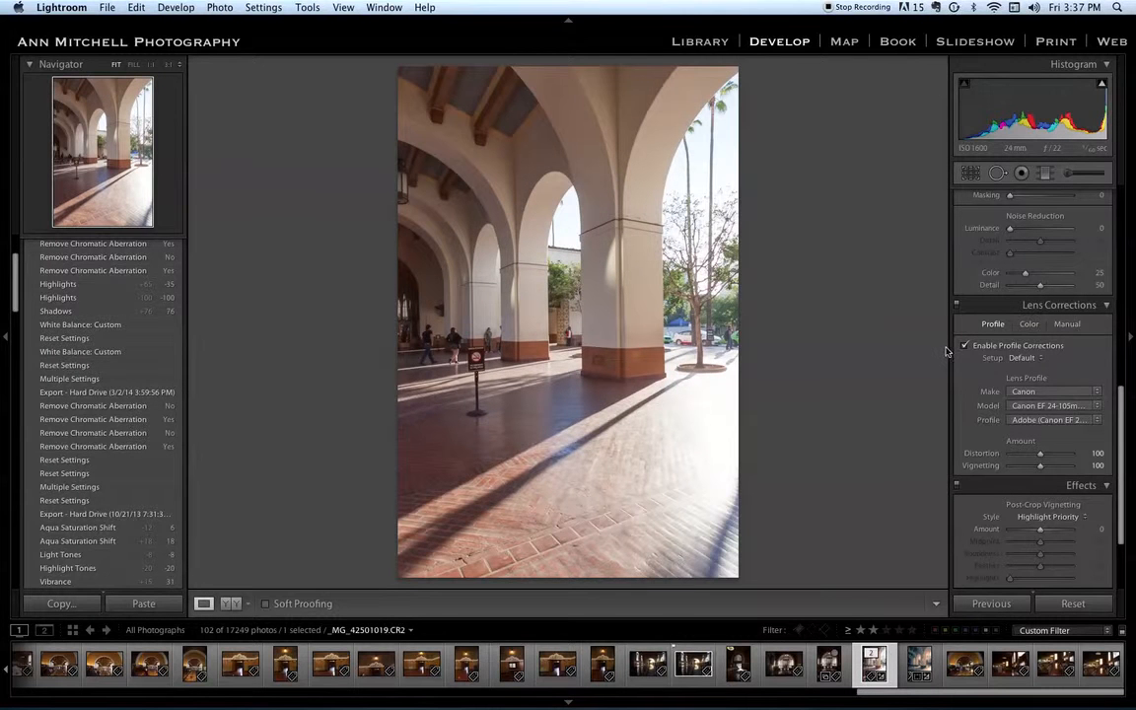
click(1067, 325)
drag(1041, 358, 1041, 368)
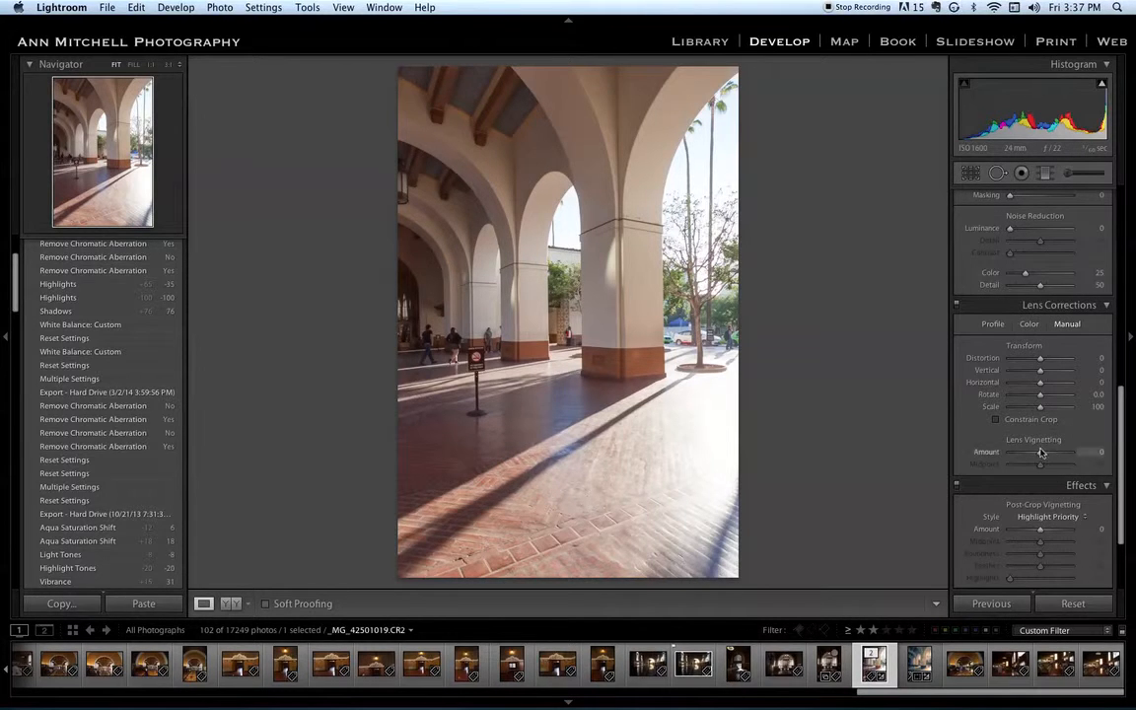
mouse_move(1040, 455)
mouse_down()
mouse_move(1052, 454)
mouse_move(1043, 452)
mouse_up()
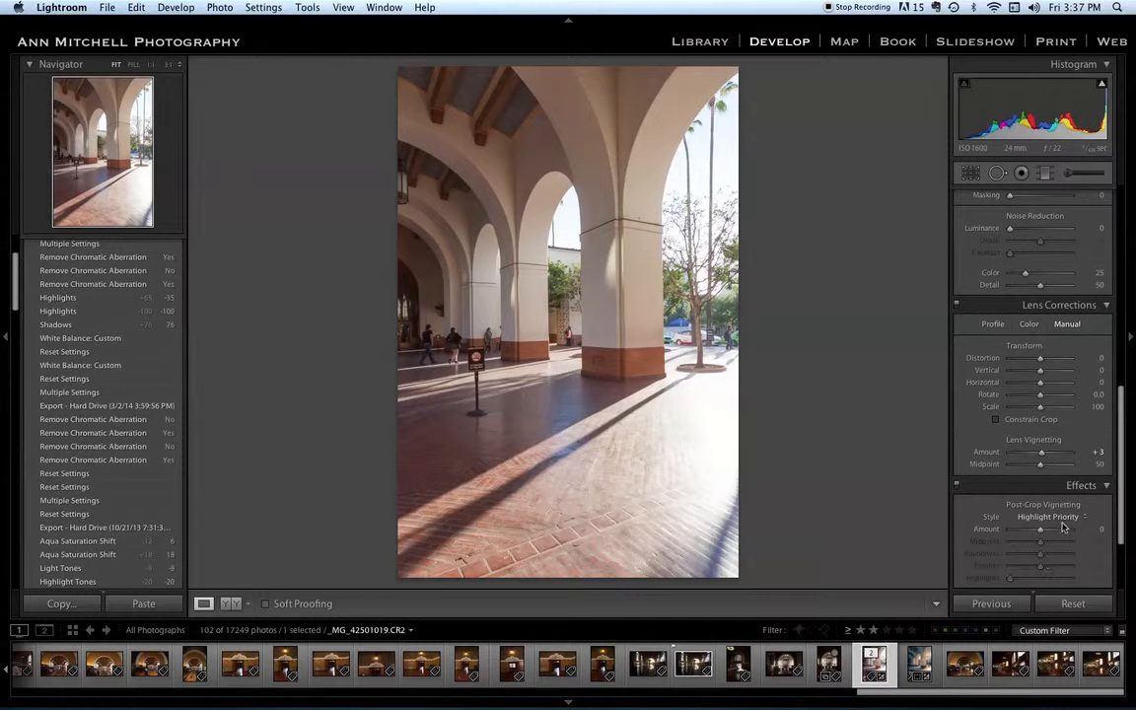
Collapse the Effects and Lens Corrections sections.
click(1106, 487)
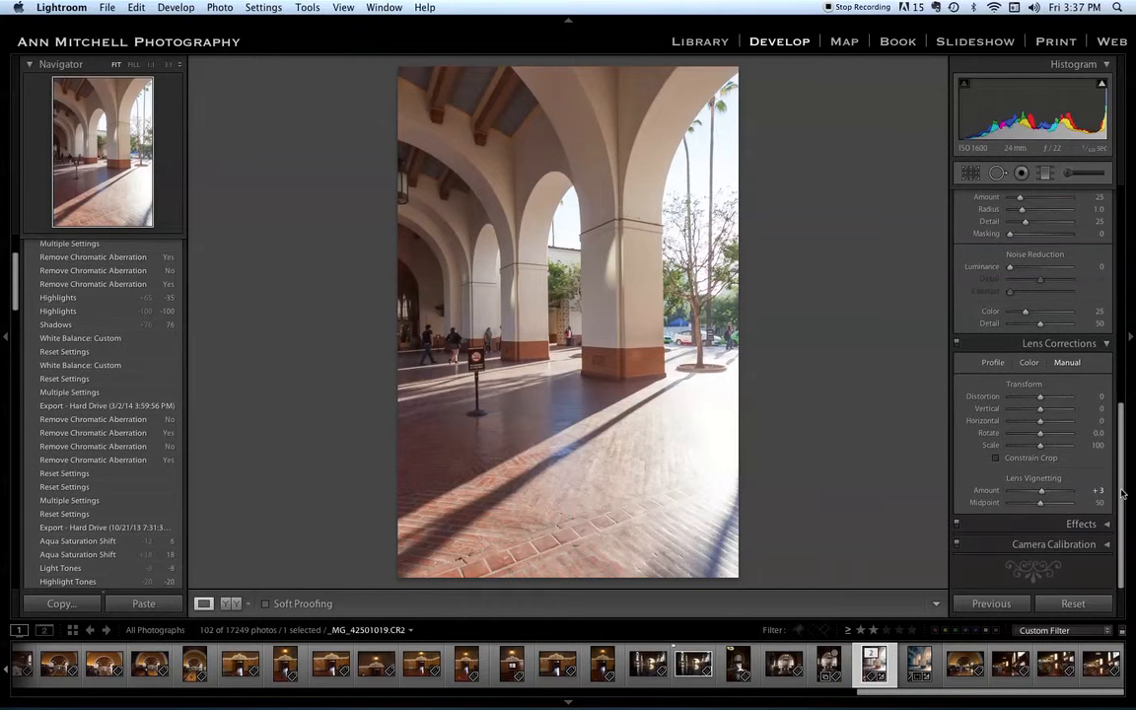
drag(1120, 484, 1122, 461)
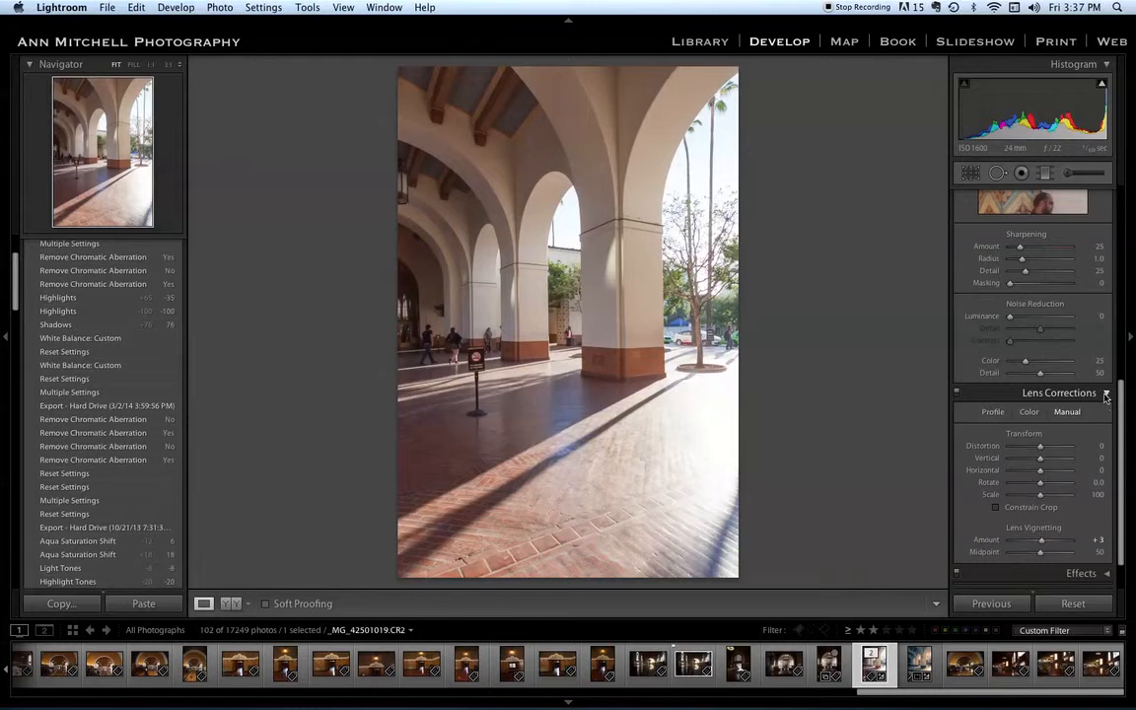
click(1107, 393)
Position the detail preview on the reddish base of the column and set the Luminance noise reduction to 16.
scroll(1010, 365, up, 3)
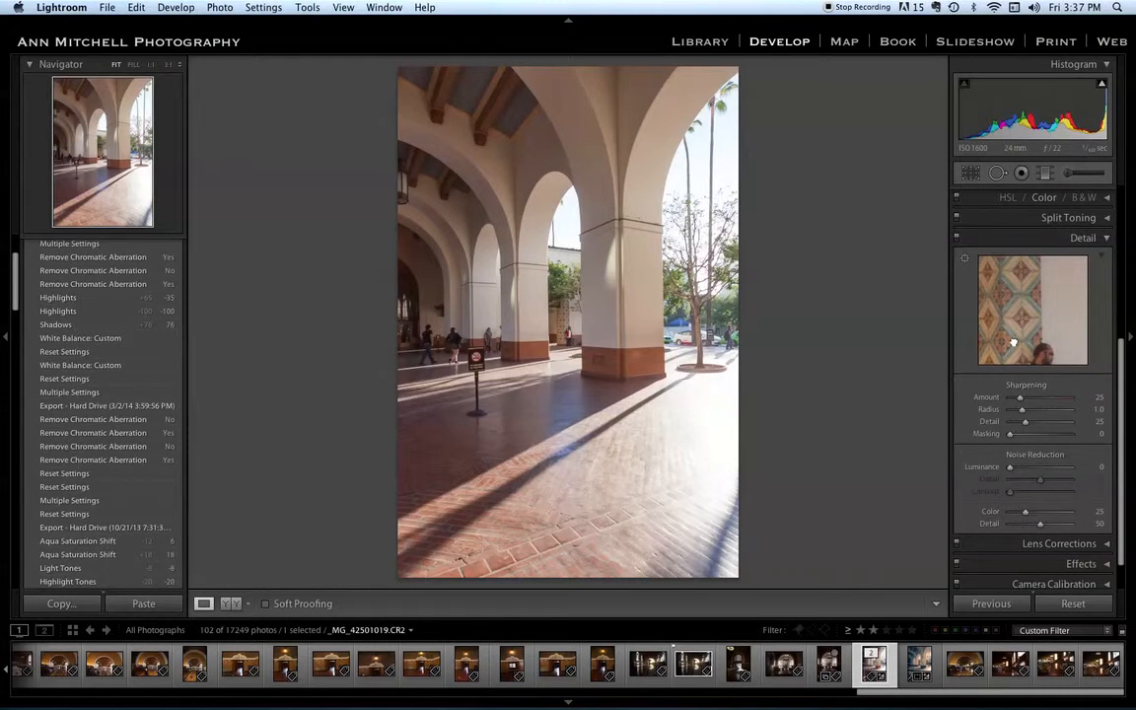
drag(1012, 346, 1037, 281)
drag(1011, 340, 1025, 262)
mouse_move(1033, 321)
mouse_down()
mouse_move(1026, 299)
mouse_move(1030, 331)
mouse_move(1050, 342)
mouse_up()
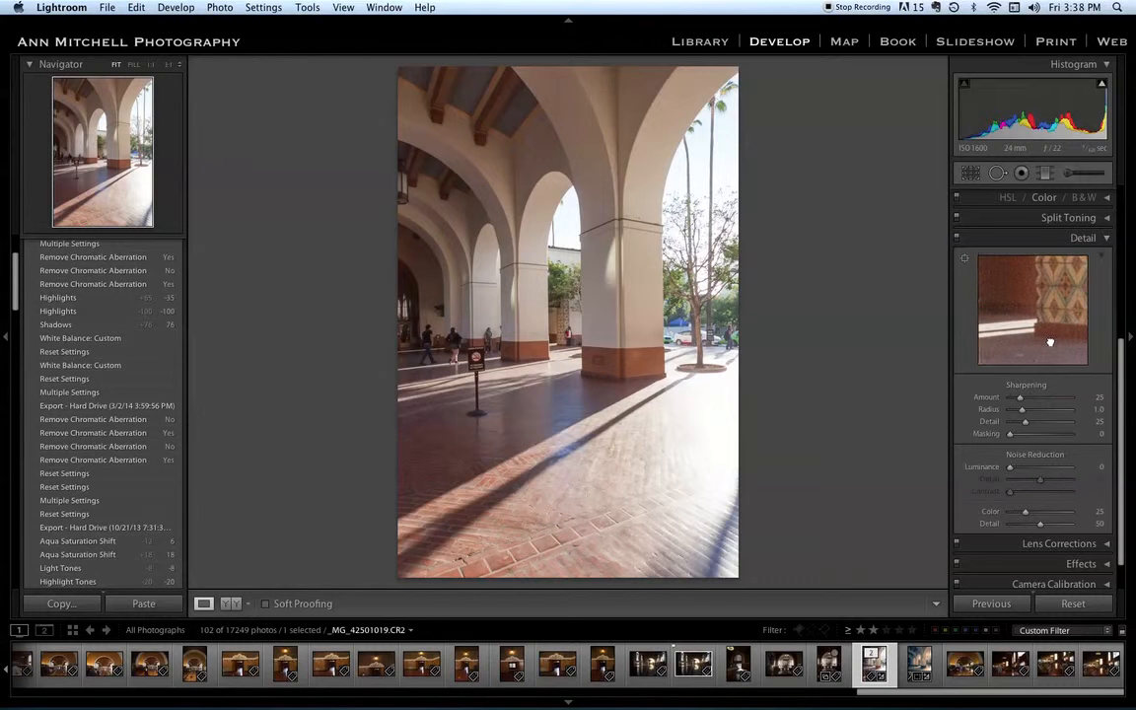
drag(1023, 315, 1087, 287)
drag(1014, 328, 1066, 328)
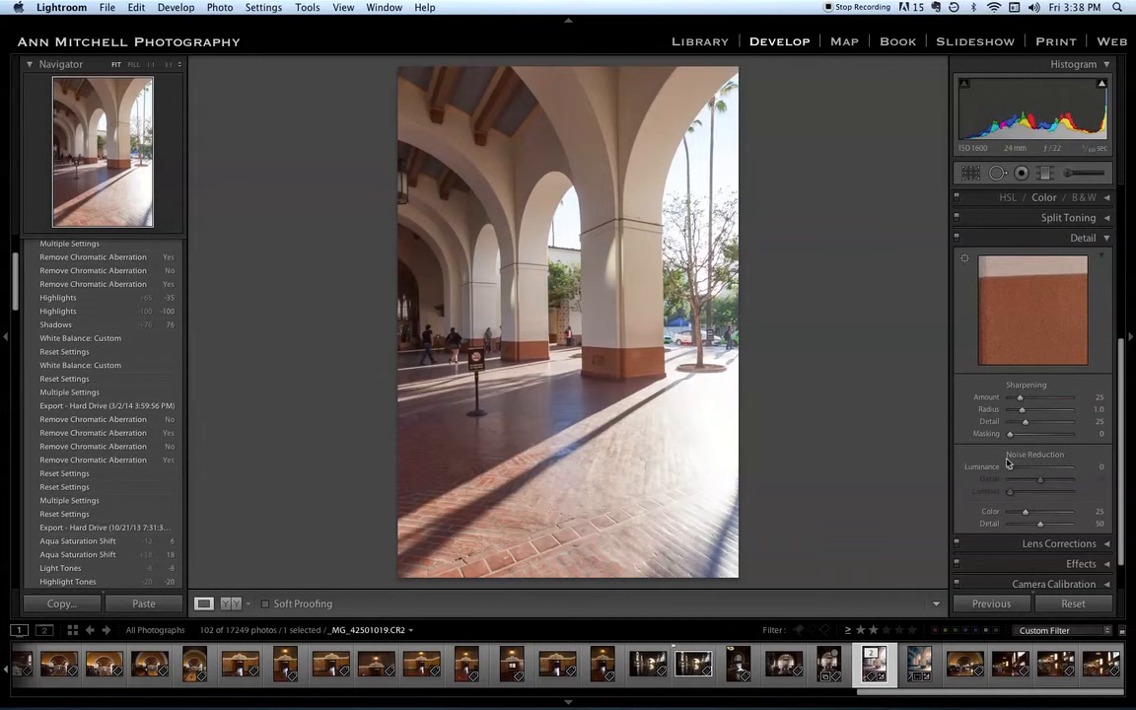
drag(1010, 468, 1013, 469)
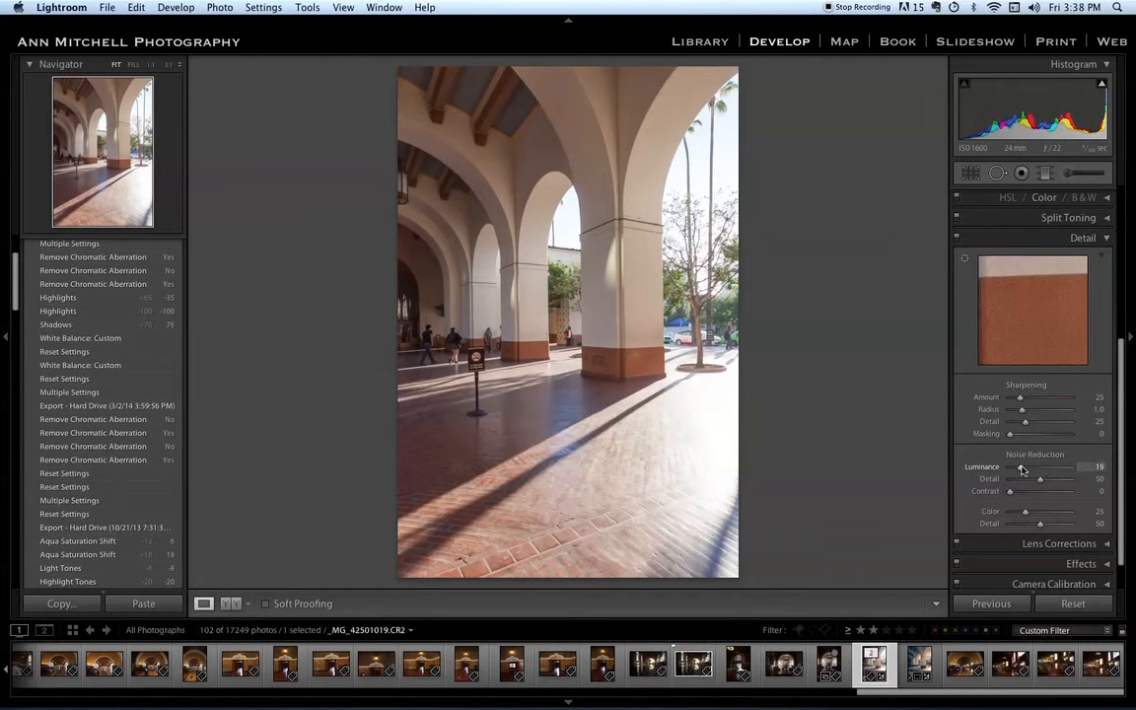
drag(1022, 470, 1020, 467)
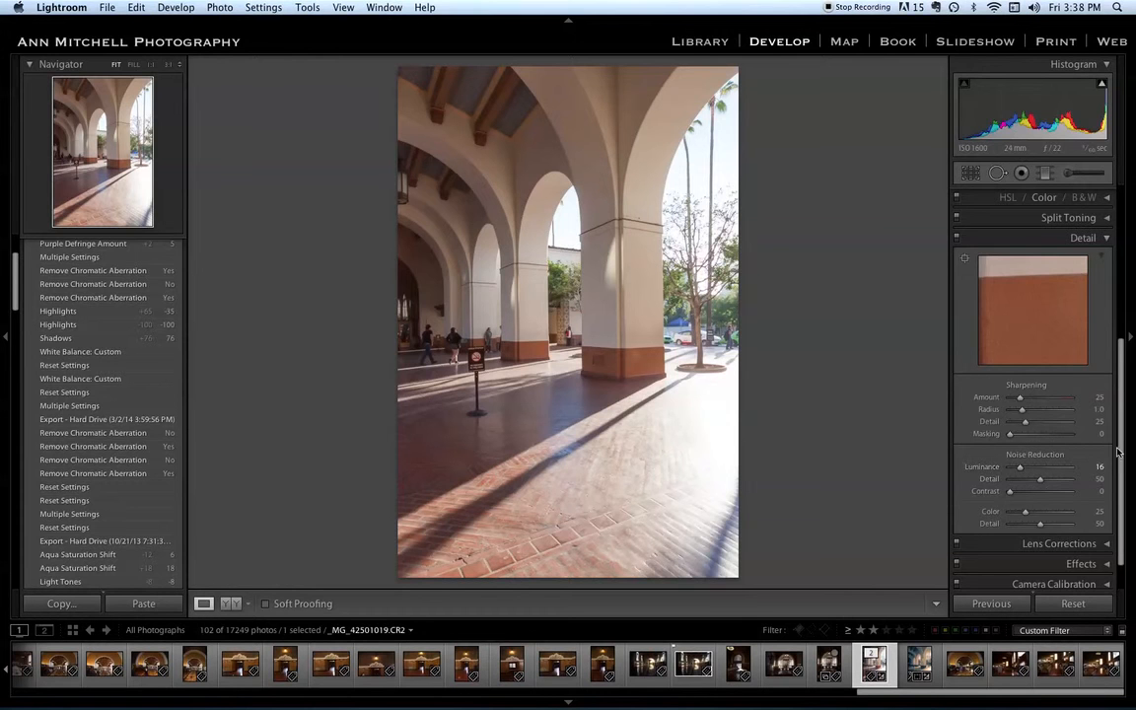
scroll(1122, 429, up, 1)
scroll(1122, 429, up, 5)
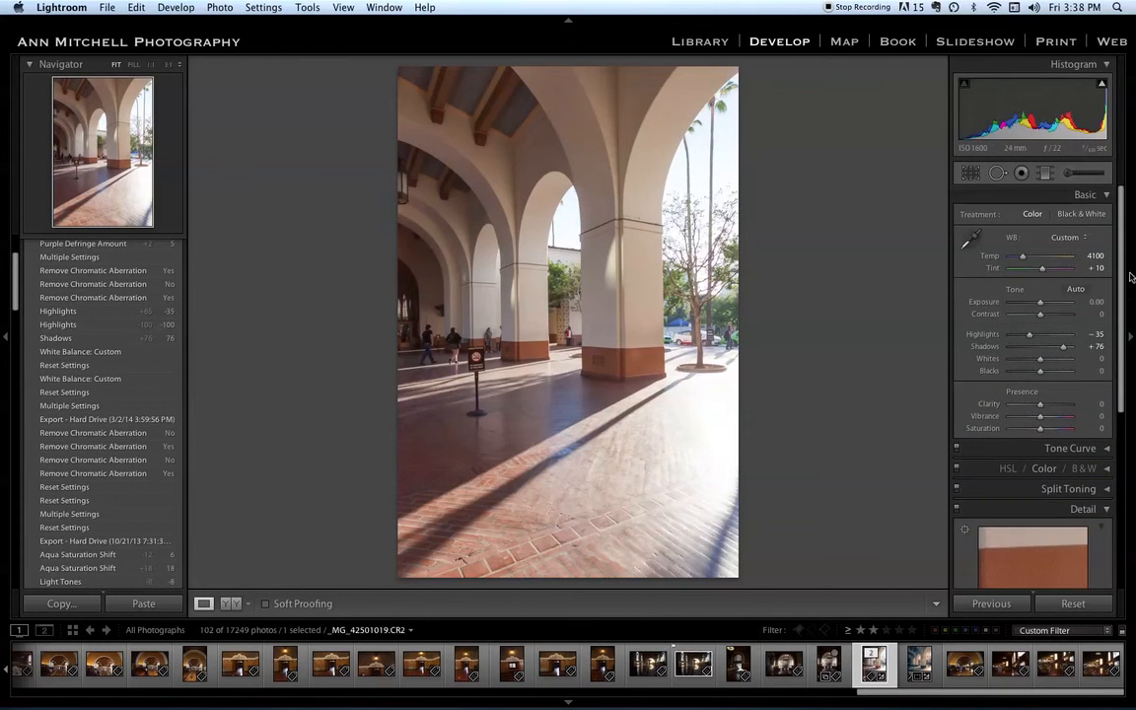